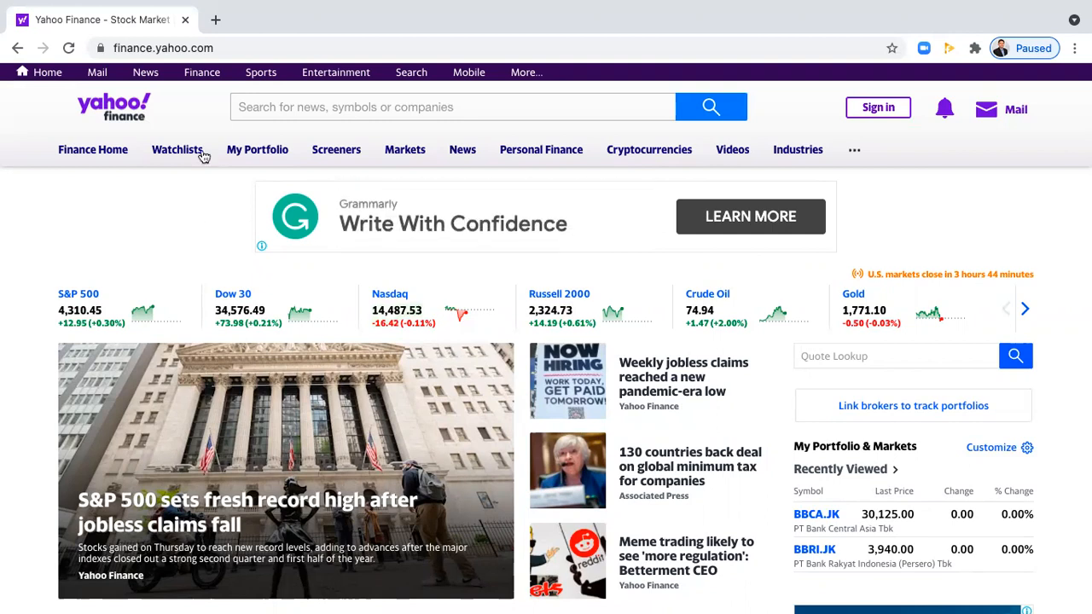
Search for the stock symbol BBCA.jk, choose PT Bank Central Asia Tbk, and open its historical data.
click(264, 107)
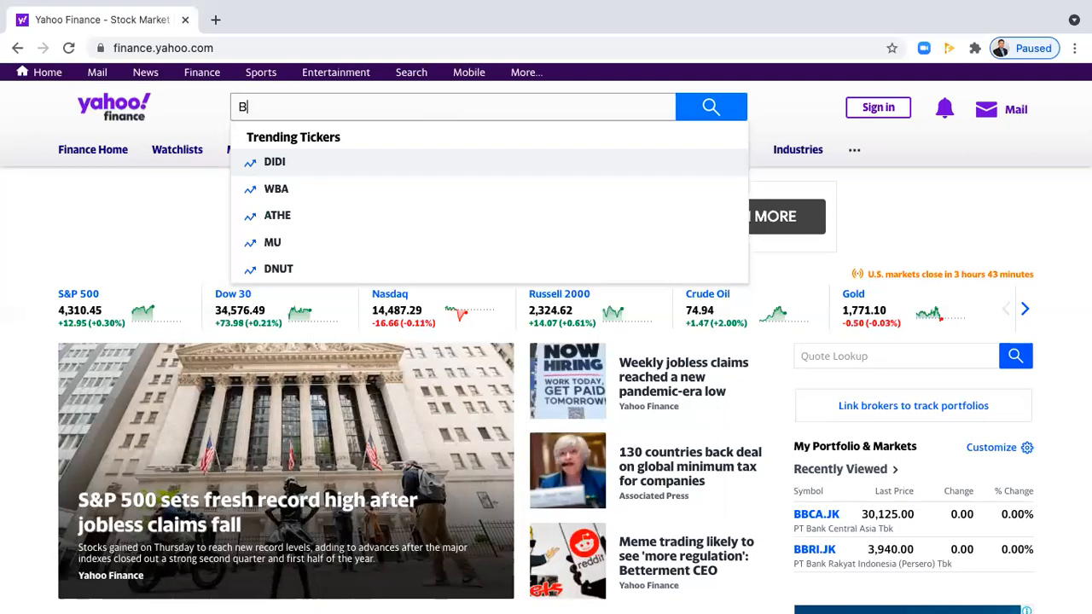
text(BBCA)
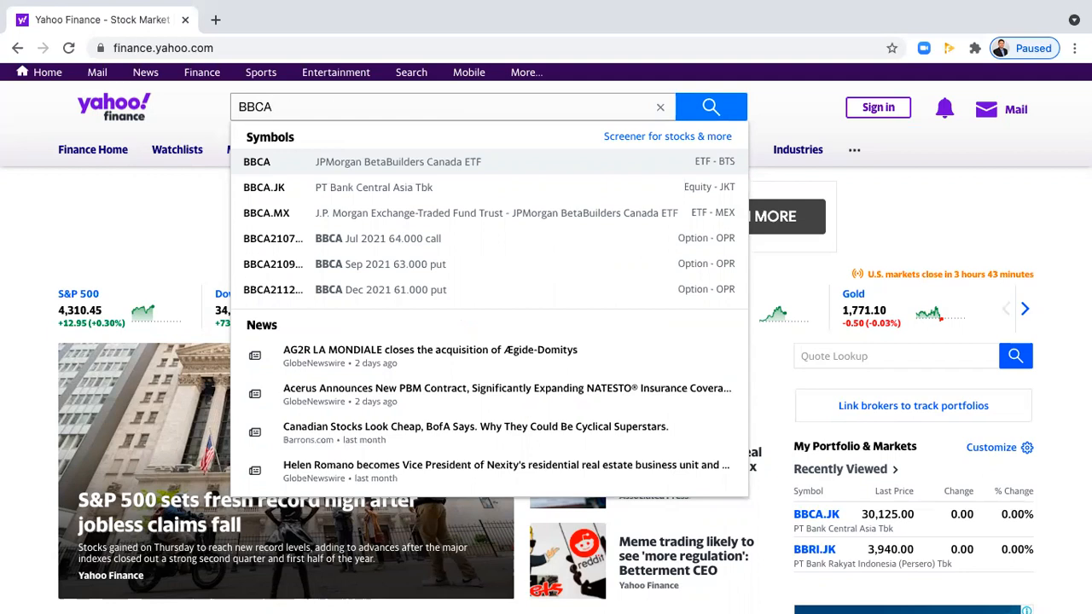
click(296, 108)
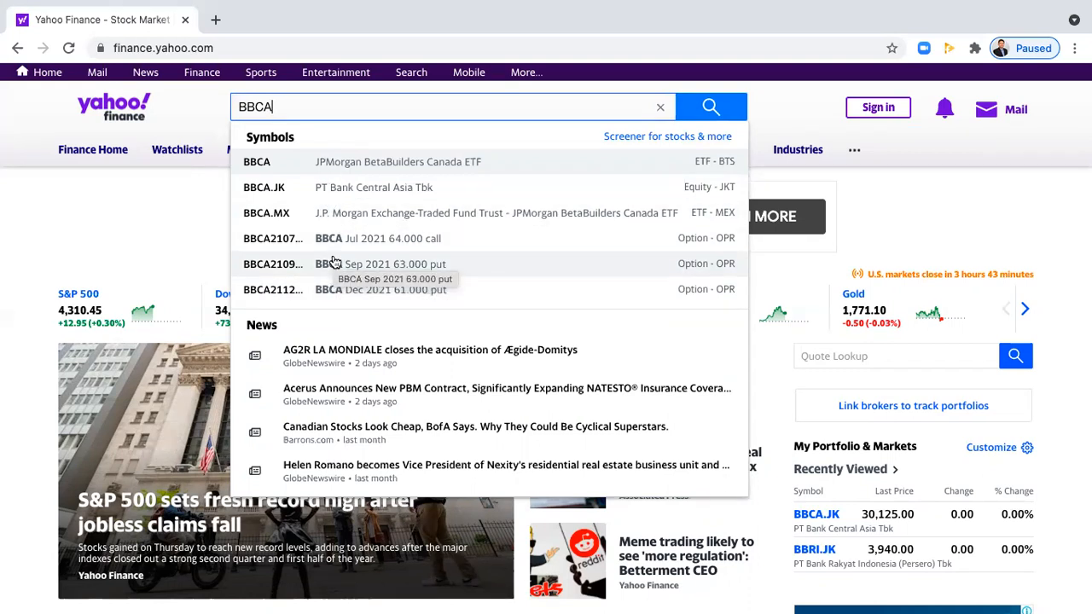
text(.jk)
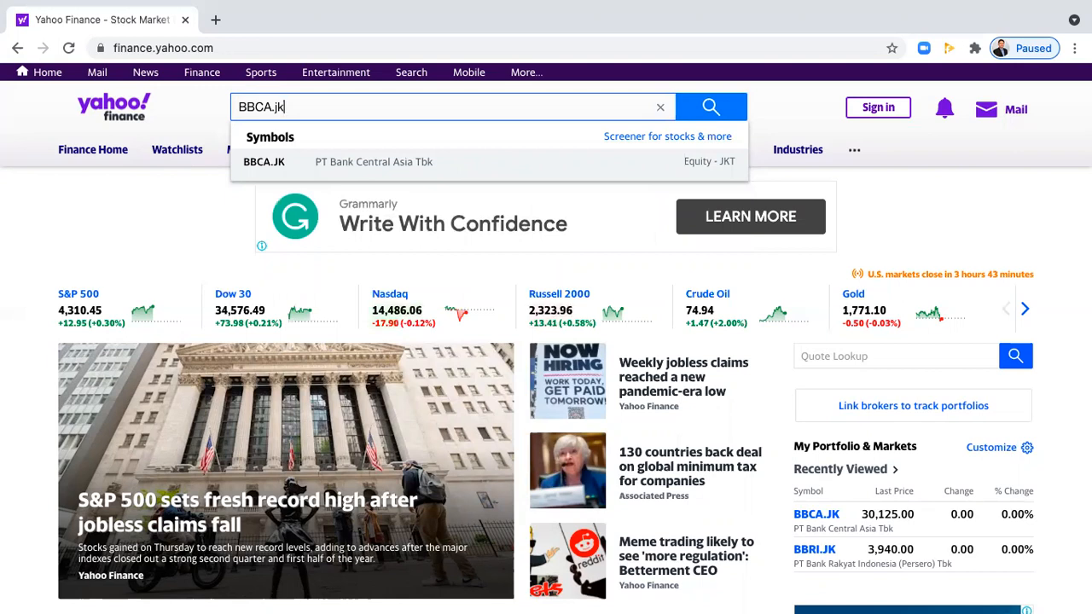
click(344, 164)
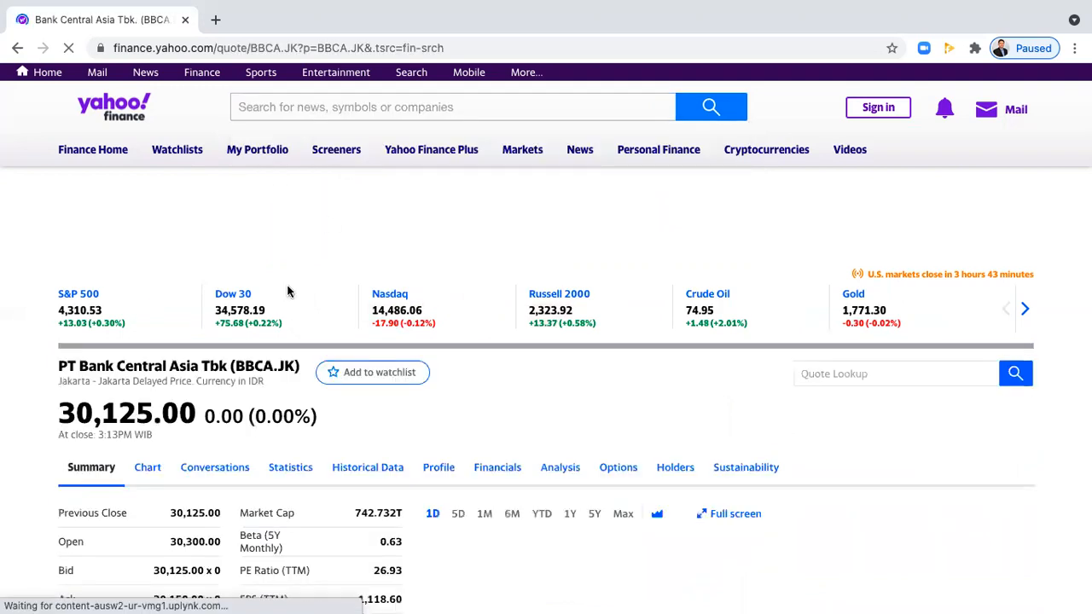
scroll(288, 292, down, 2)
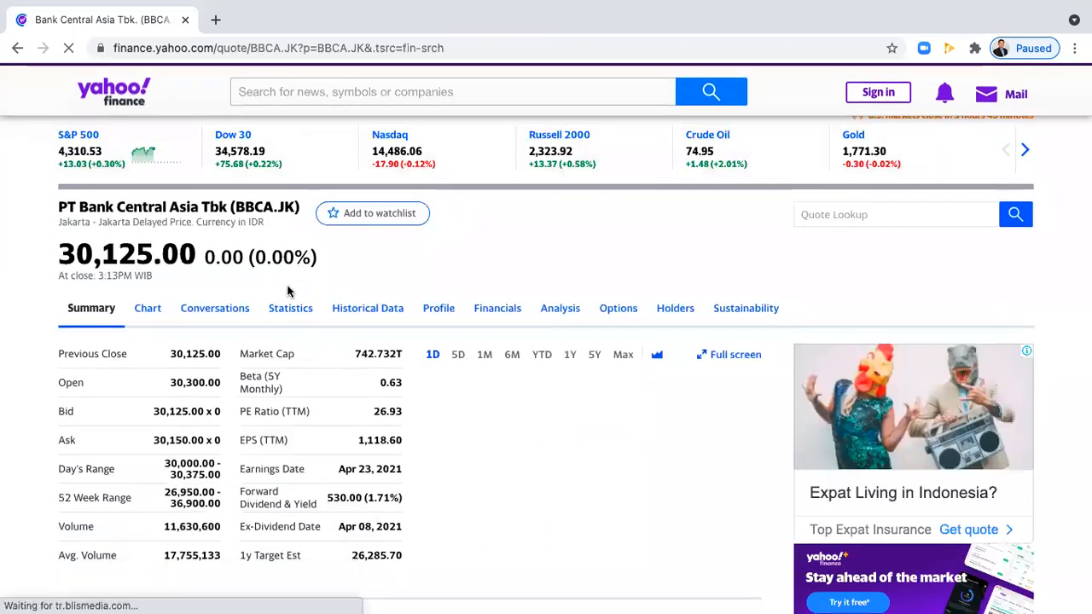
click(363, 315)
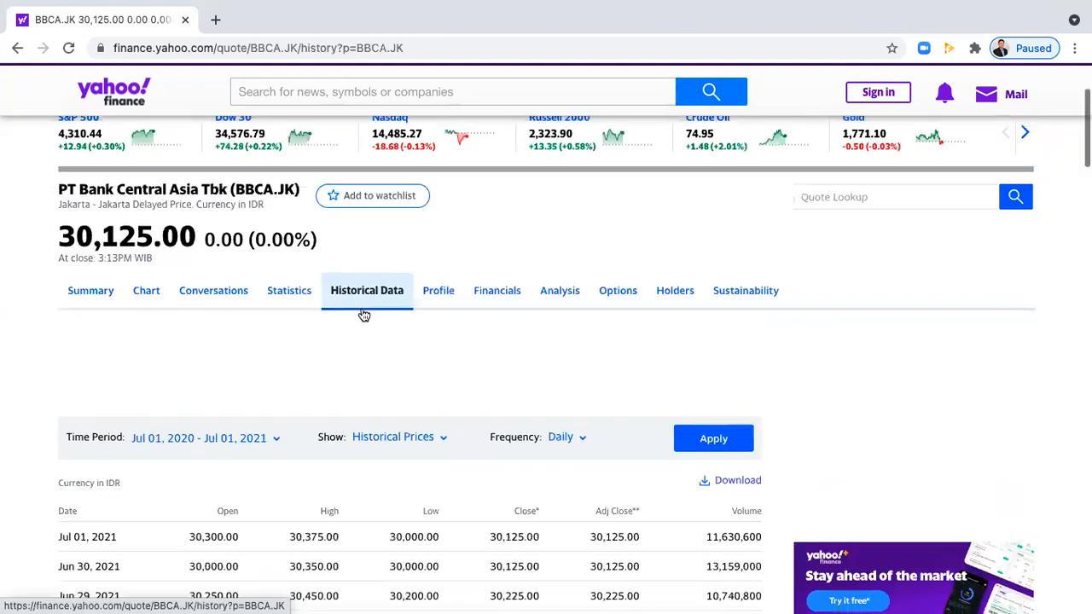
Set the time period of the BBCA.JK historical data to Max.
scroll(363, 315, down, 5)
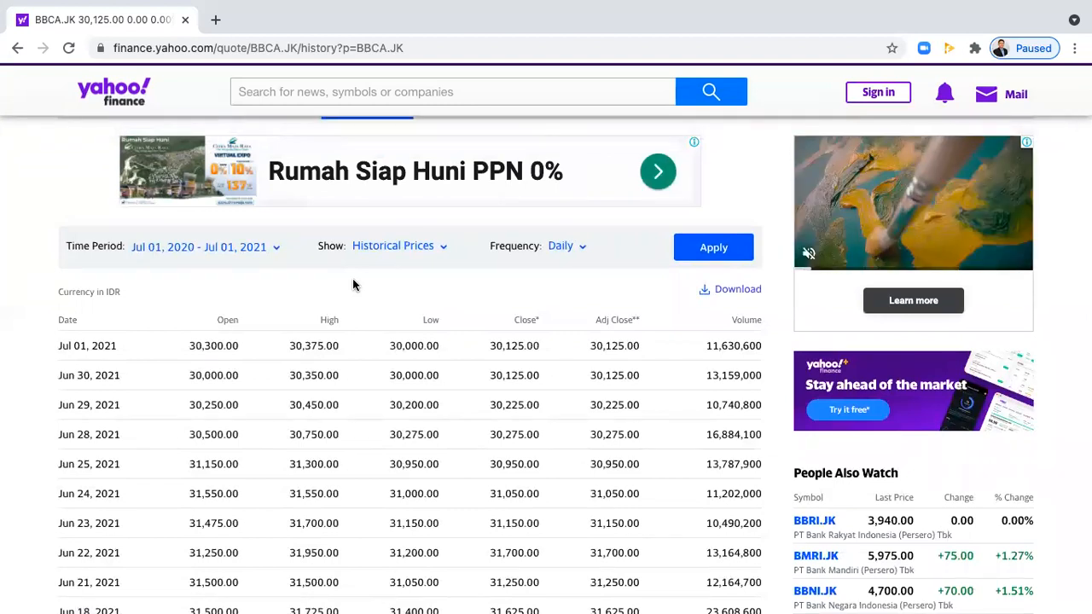
click(229, 249)
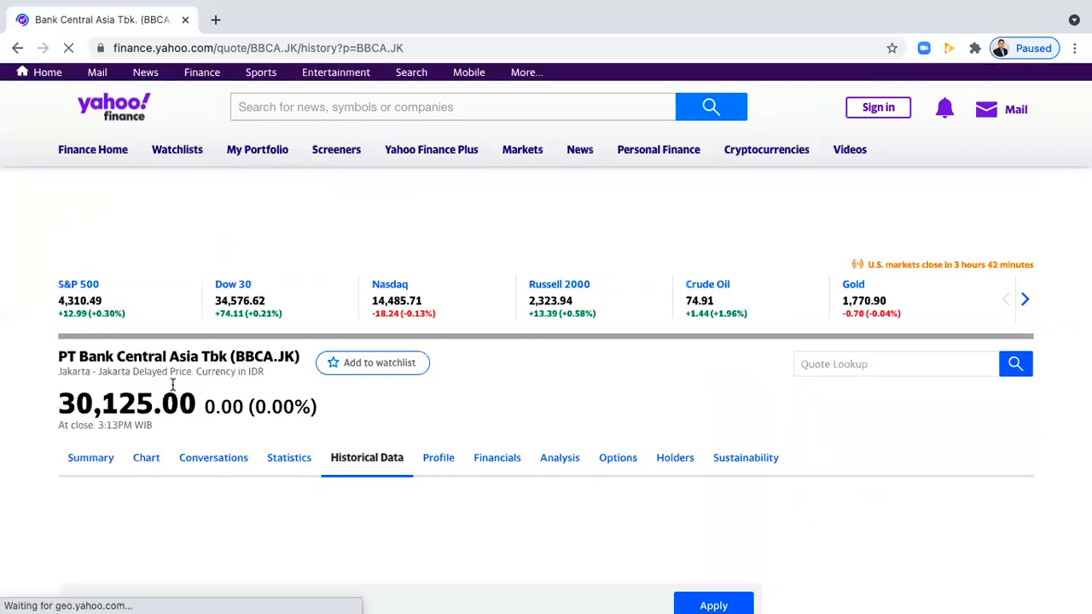
scroll(297, 373, down, 3)
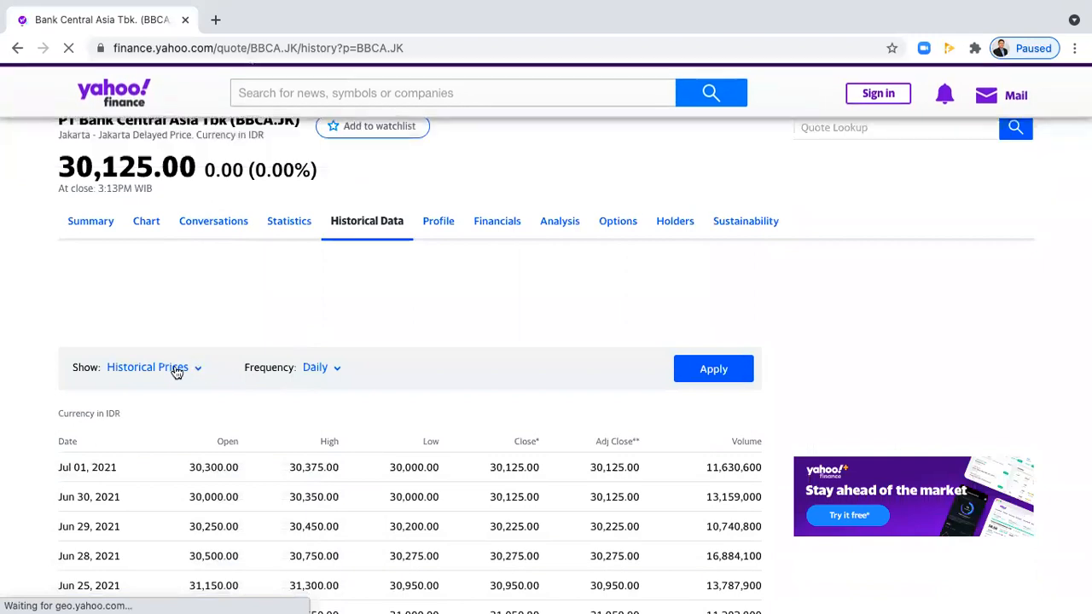
scroll(174, 372, down, 2)
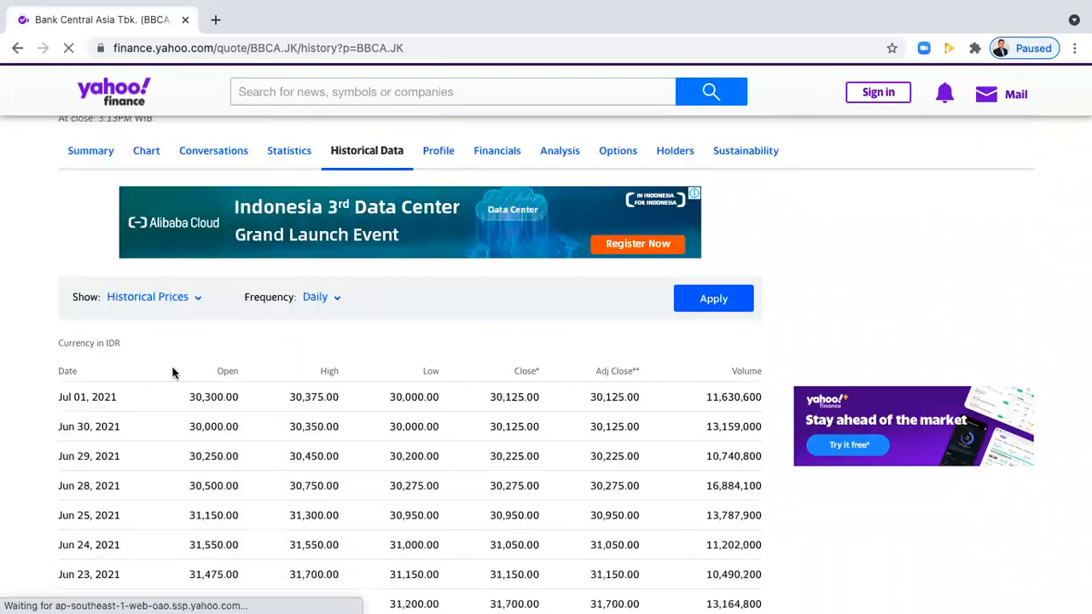
click(154, 301)
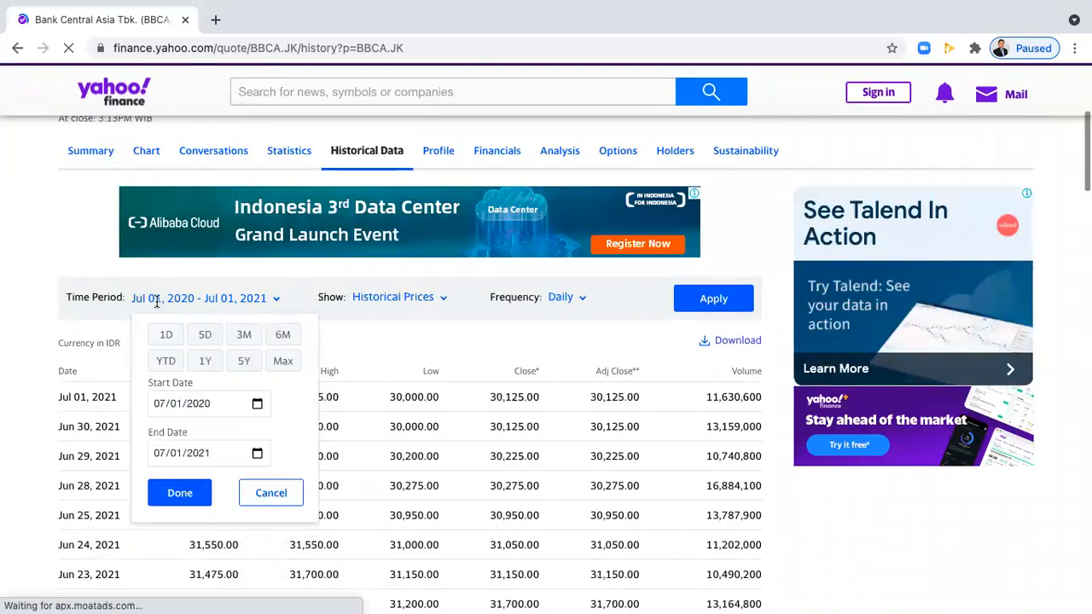
click(284, 362)
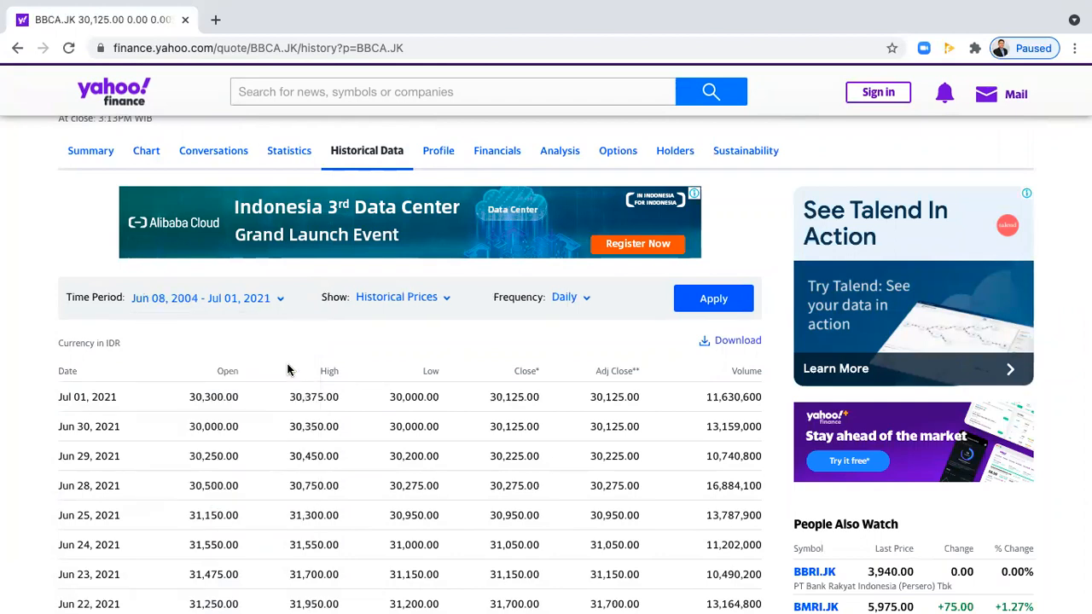
Keep Historical Prices as the data shown, choose Daily frequency, and apply the filters to the BBCA.JK table.
click(398, 302)
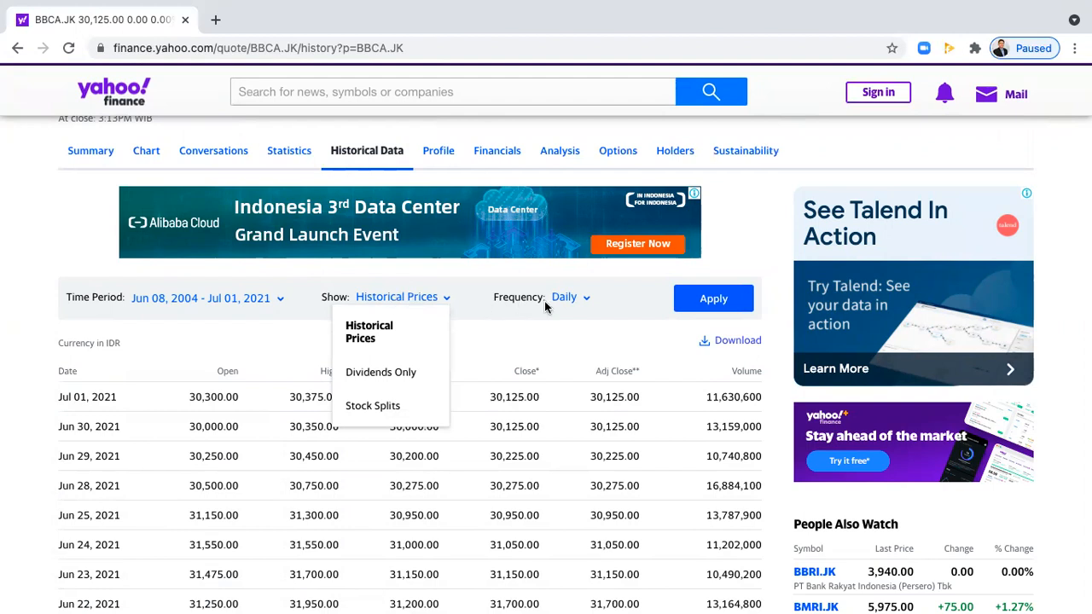
click(568, 300)
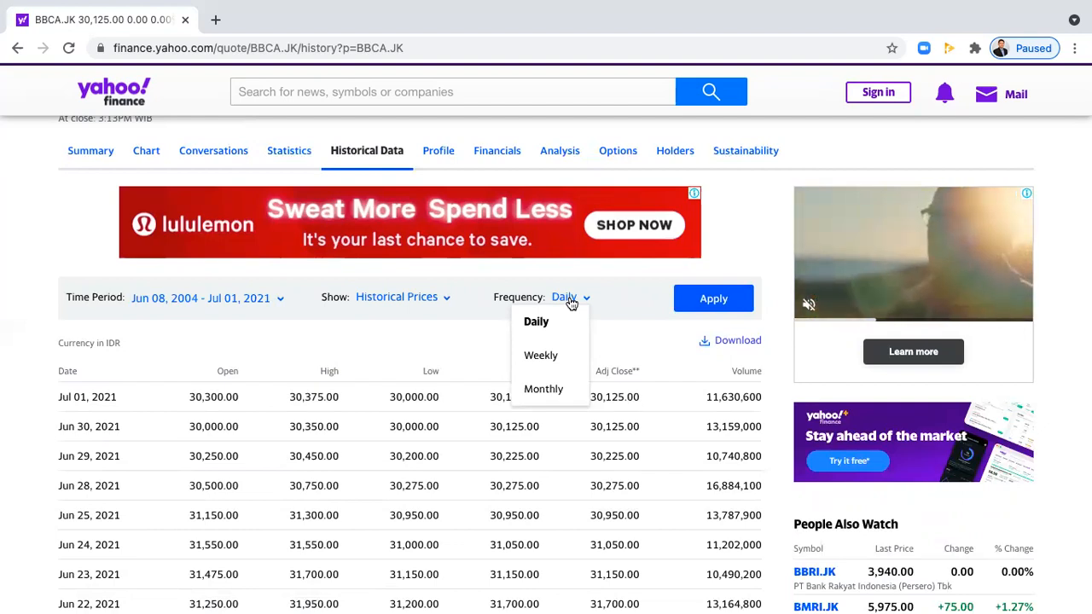
click(535, 323)
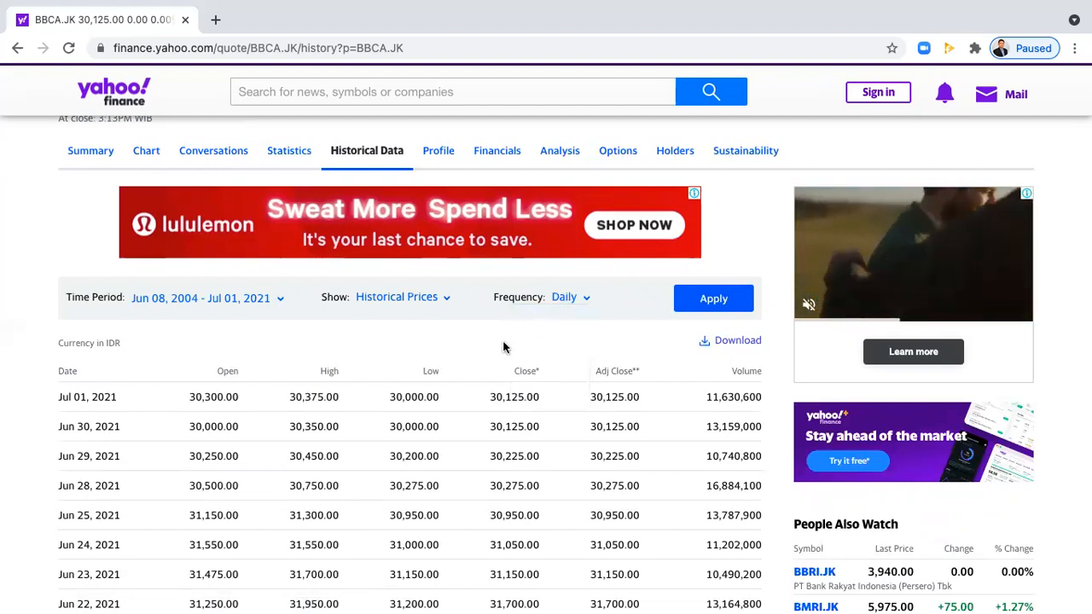
click(712, 299)
scroll(400, 397, up, 1)
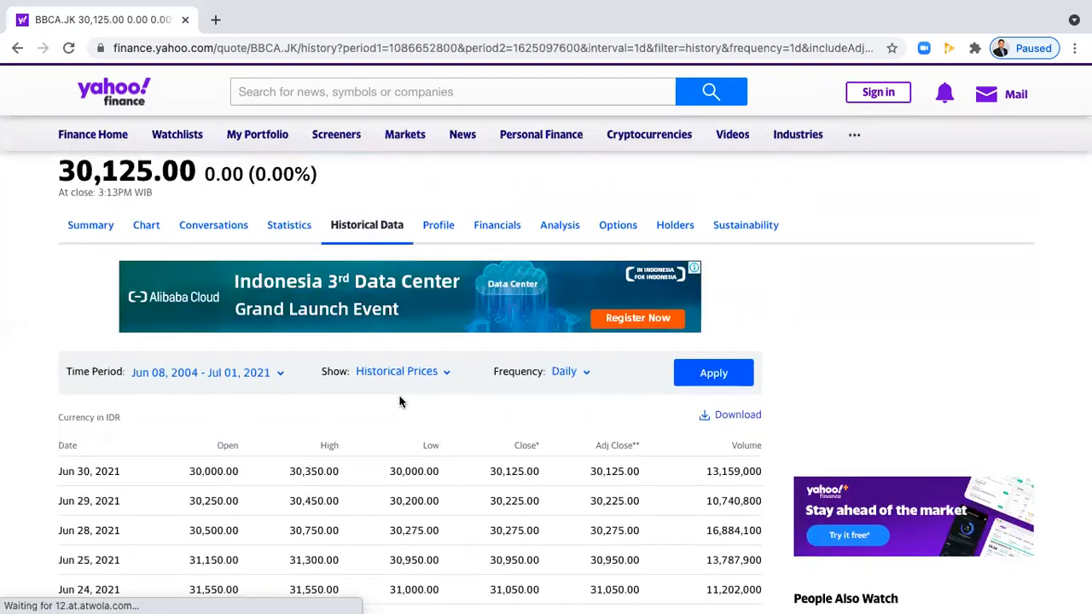
Download the filtered BBCA.JK price history as a CSV file and open it in Excel.
scroll(400, 401, down, 1)
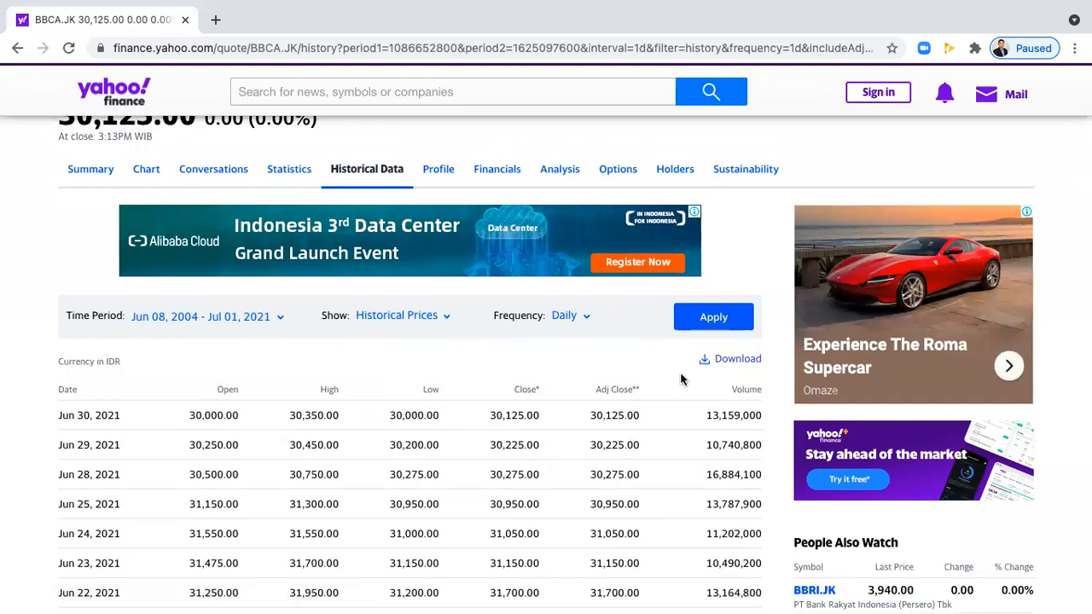
click(735, 359)
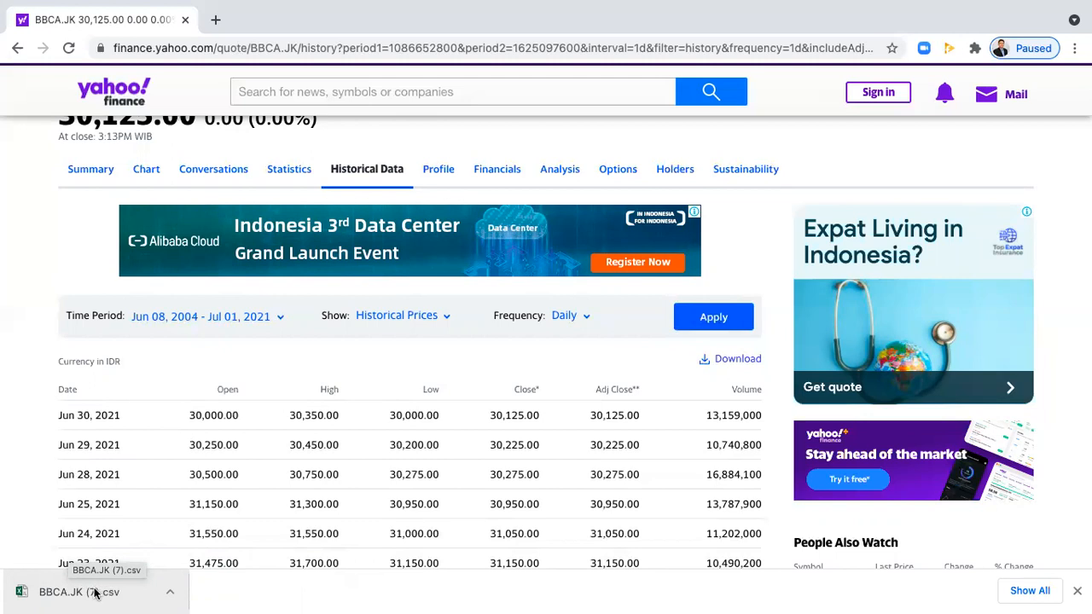
click(96, 592)
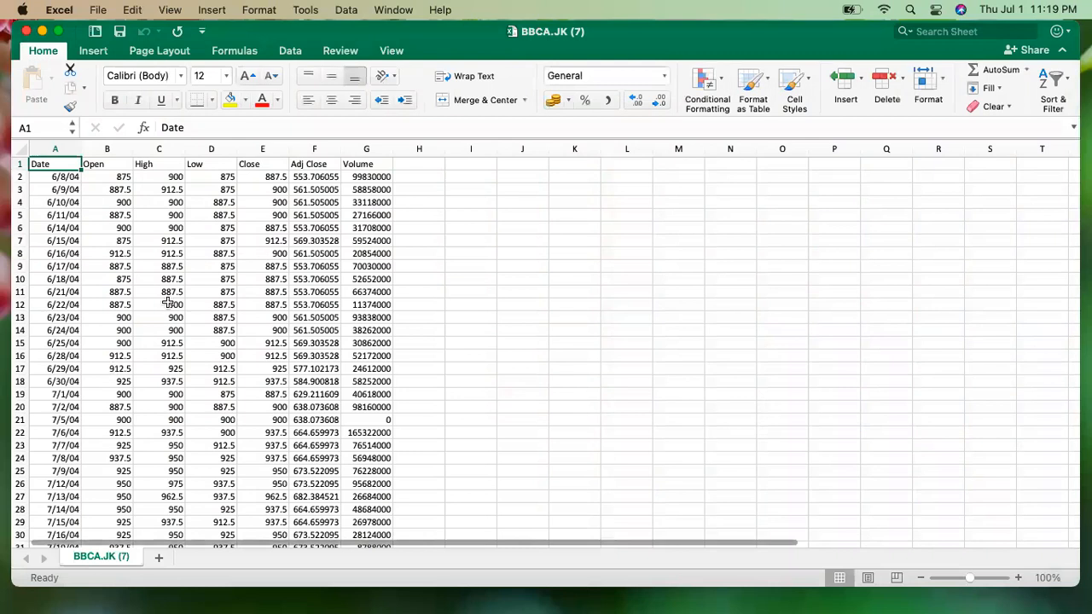
Examine the Open, High, Low, Close, Adj Close and Volume column headings of the downloaded price data.
scroll(168, 303, up, 5)
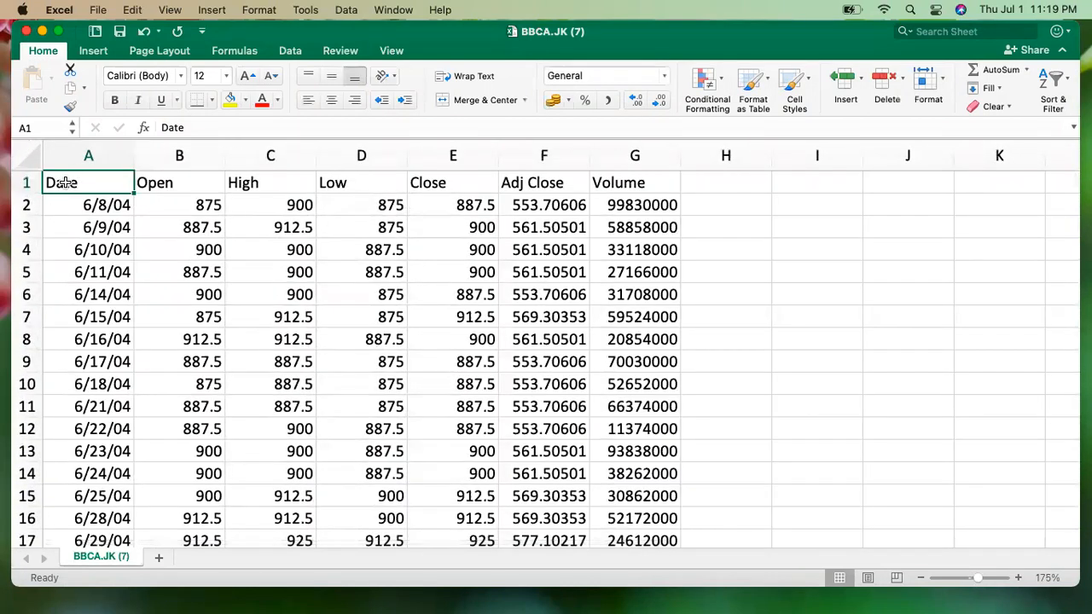
click(157, 189)
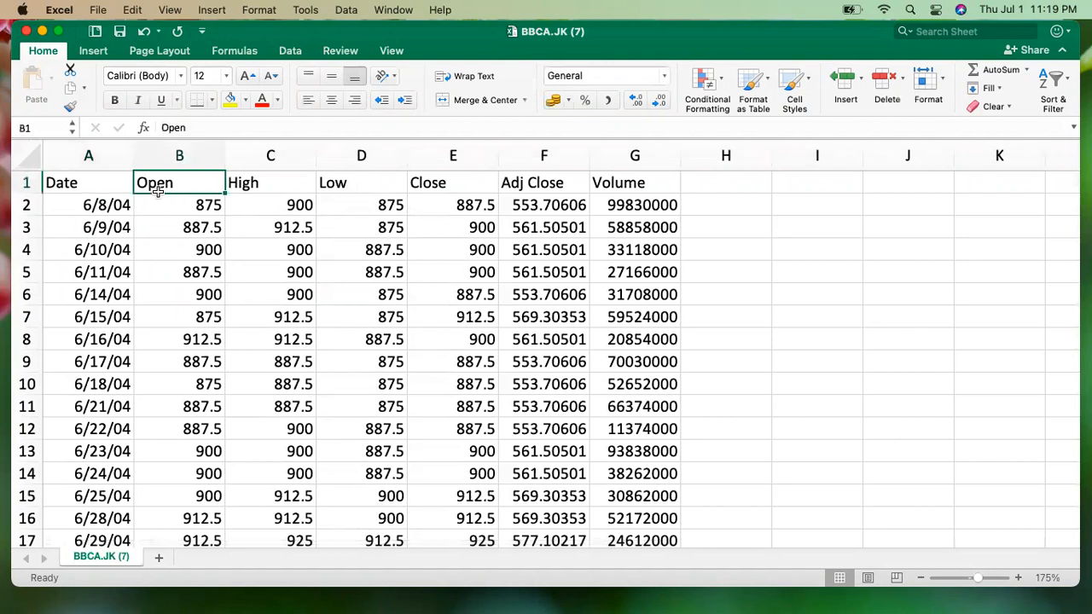
click(246, 185)
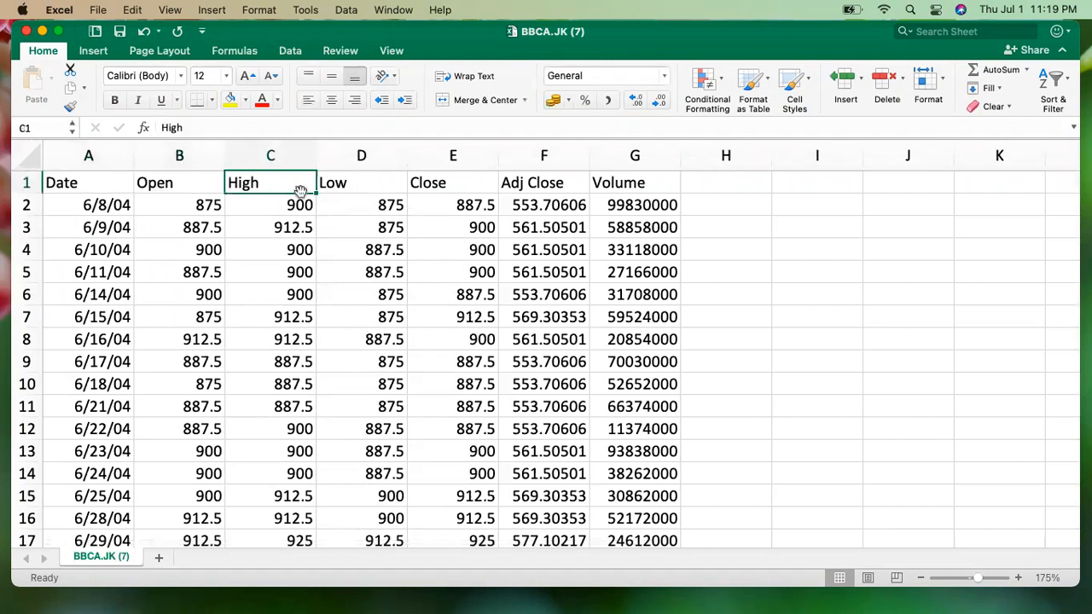
click(355, 181)
click(437, 182)
click(528, 184)
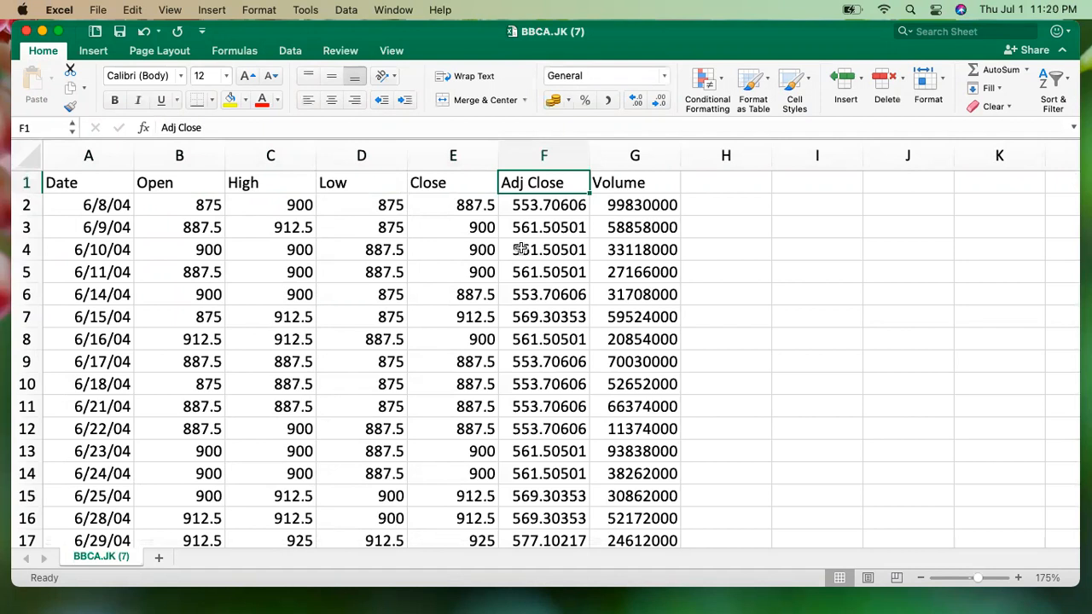
click(611, 184)
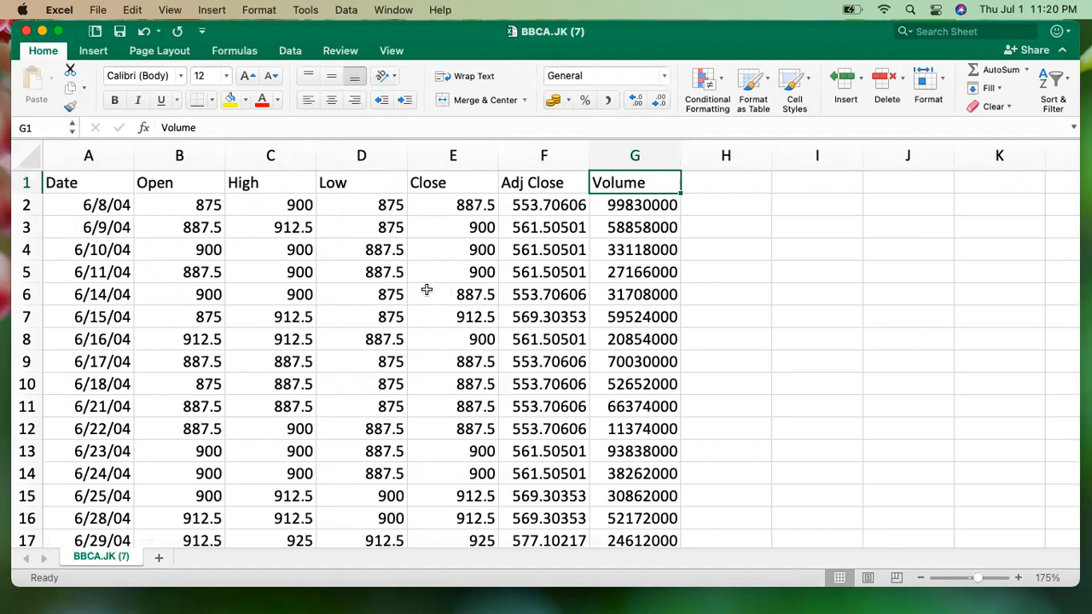
Format the Date column A with the Date category and the 14-Mar-12 type.
click(110, 206)
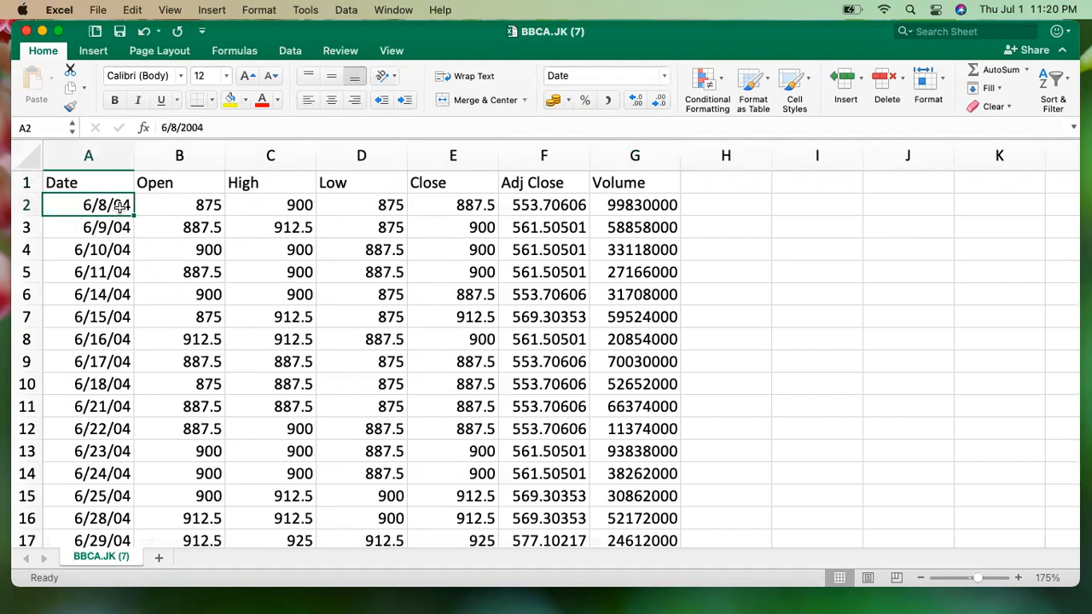
click(109, 159)
right_click(110, 162)
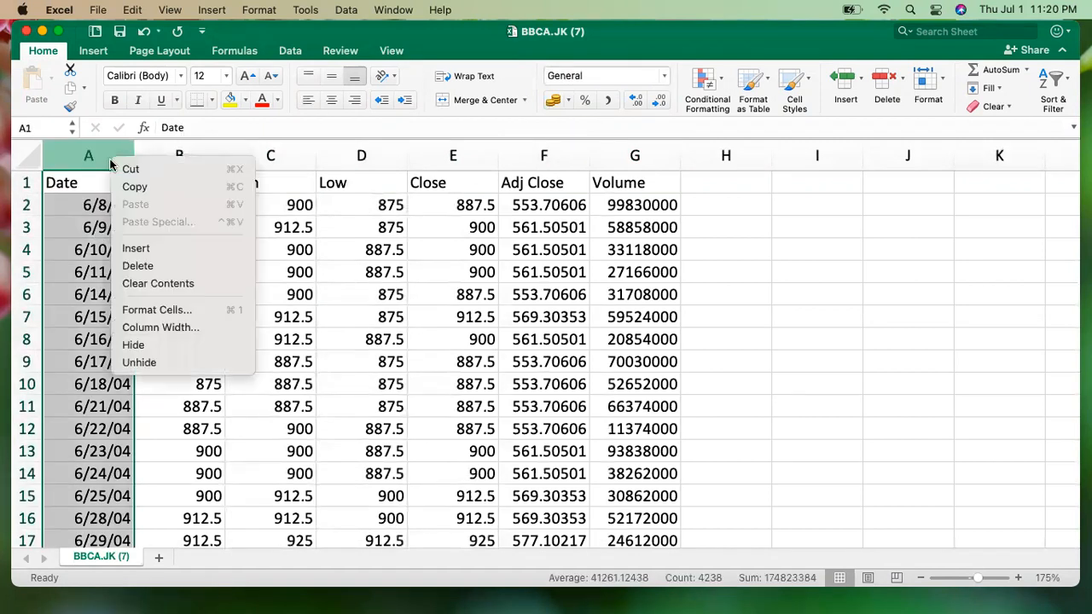
click(157, 312)
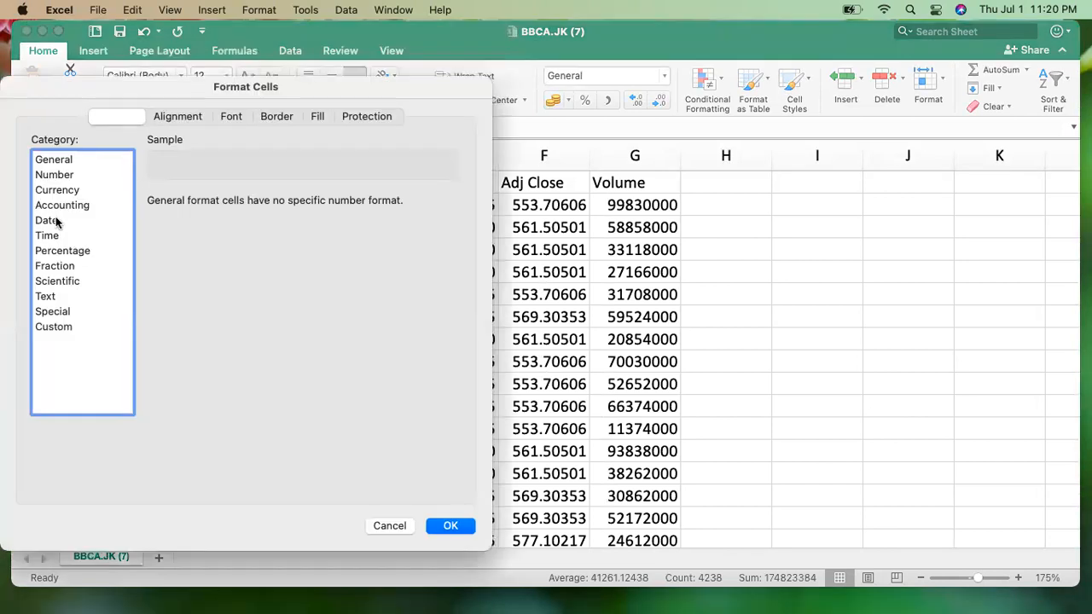
click(60, 223)
scroll(211, 303, down, 2)
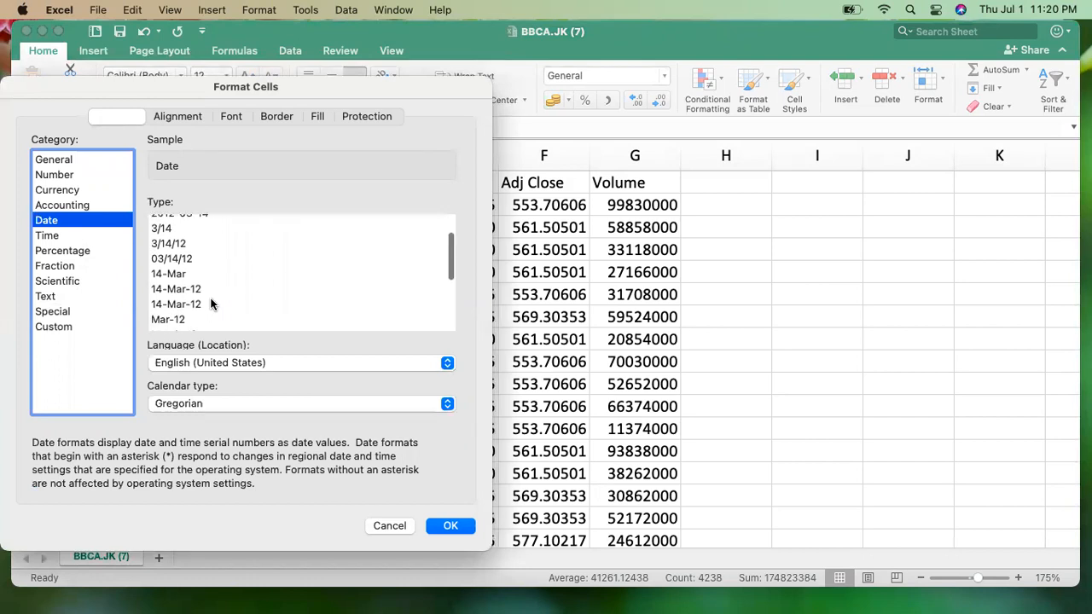
click(195, 289)
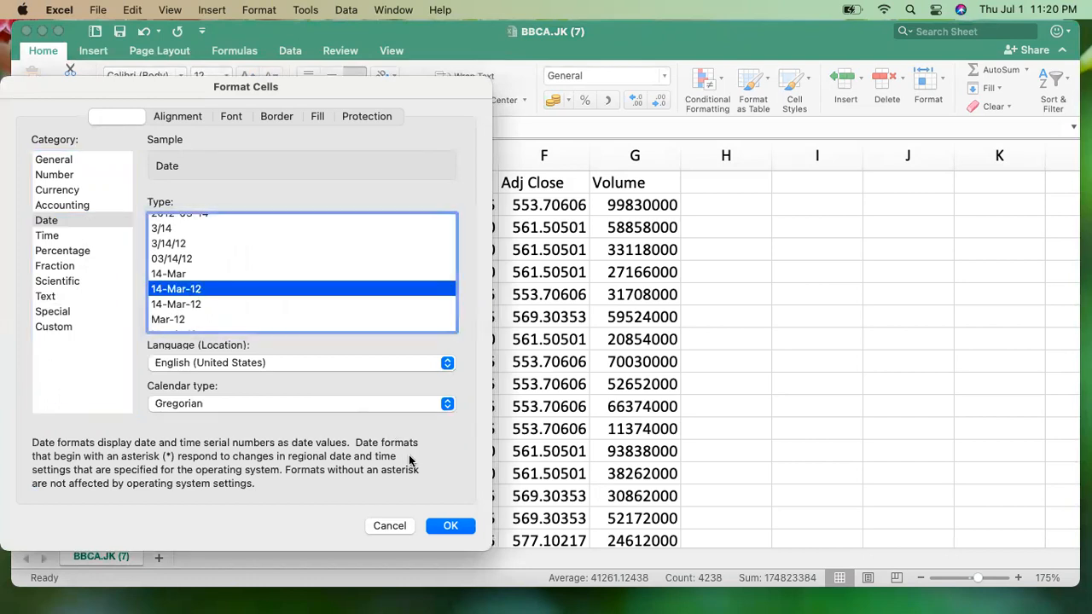
click(455, 526)
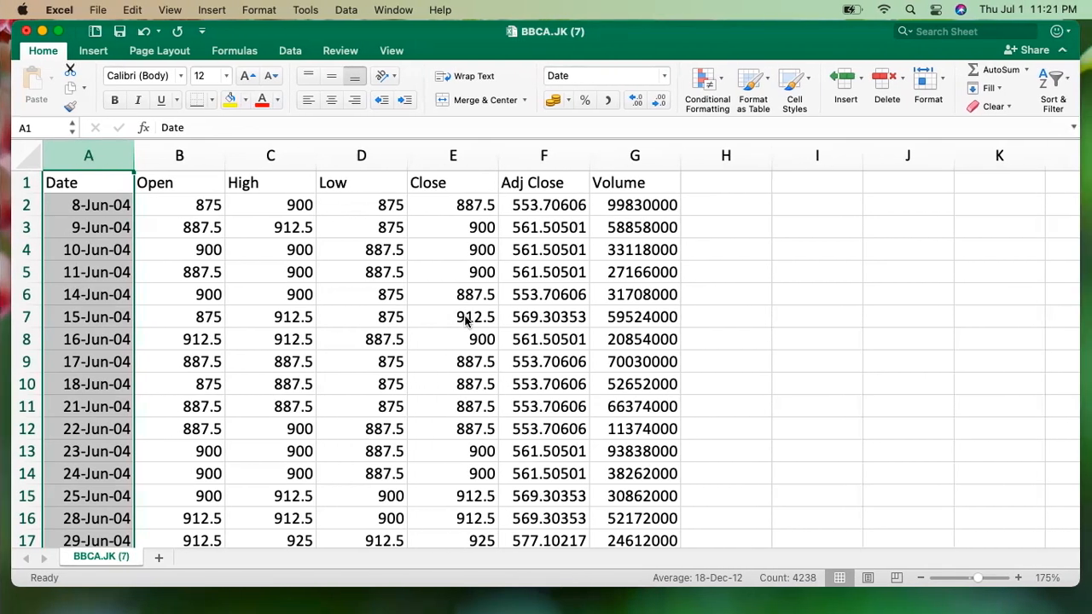
Switch back to Yahoo Finance in Chrome, search for UNTR.jk, and open the PT United Tractors Tbk quote.
key(ctrl+Right)
scroll(318, 303, up, 2)
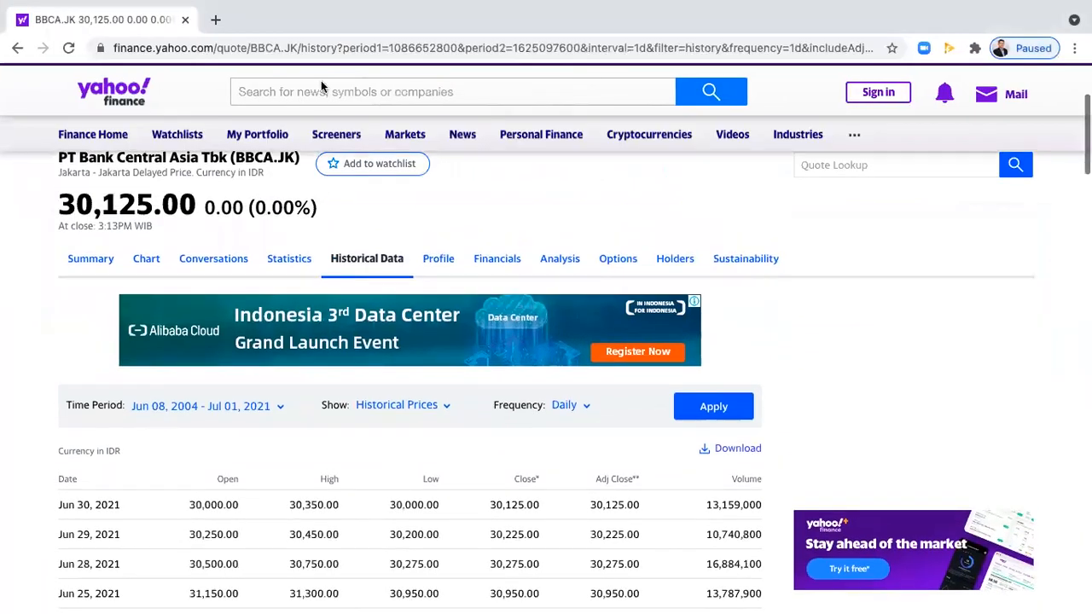
click(287, 96)
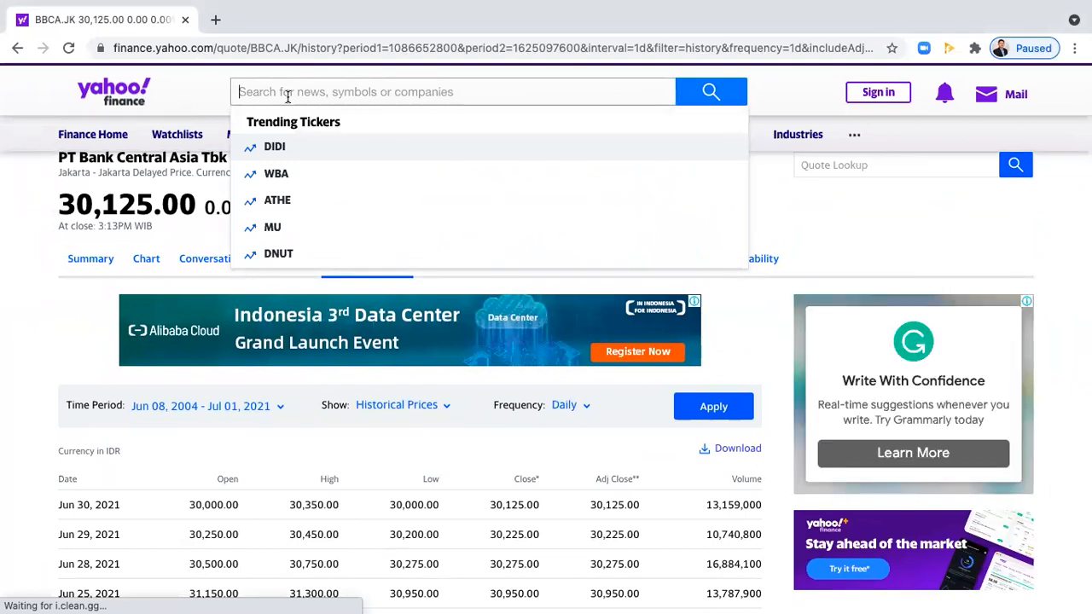
text(U)
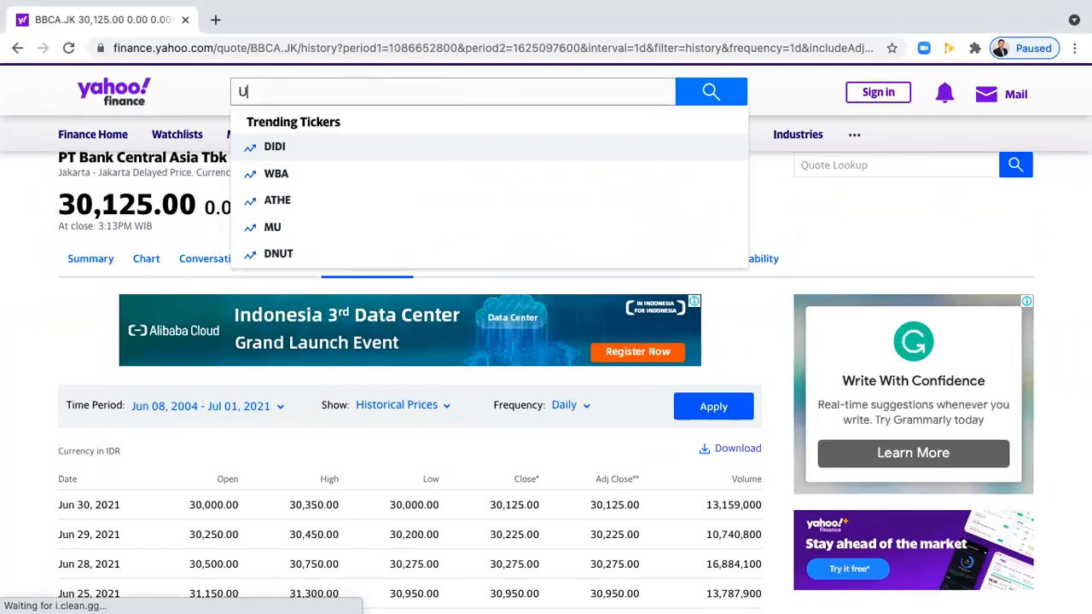
text(NTR.jk)
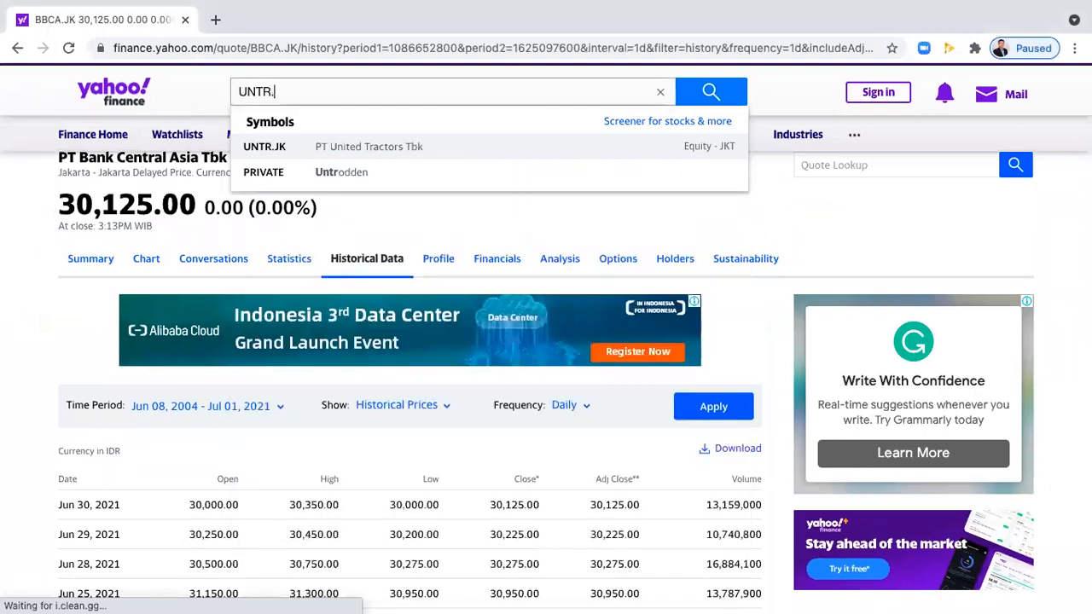
click(331, 145)
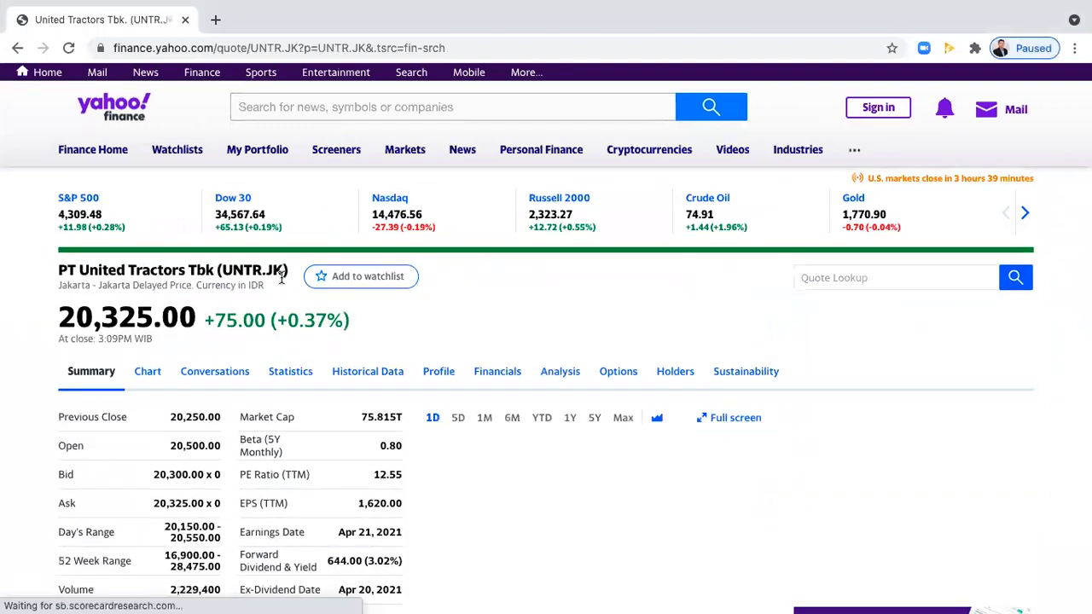
Open the UNTR.JK historical data and set its time period to Max.
scroll(314, 329, down, 1)
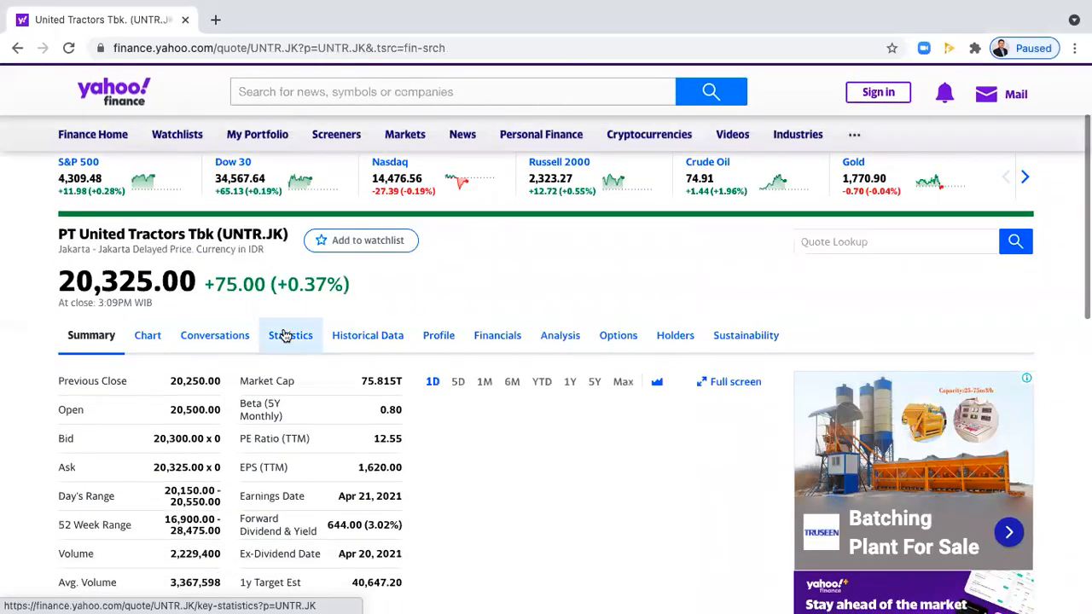
click(348, 337)
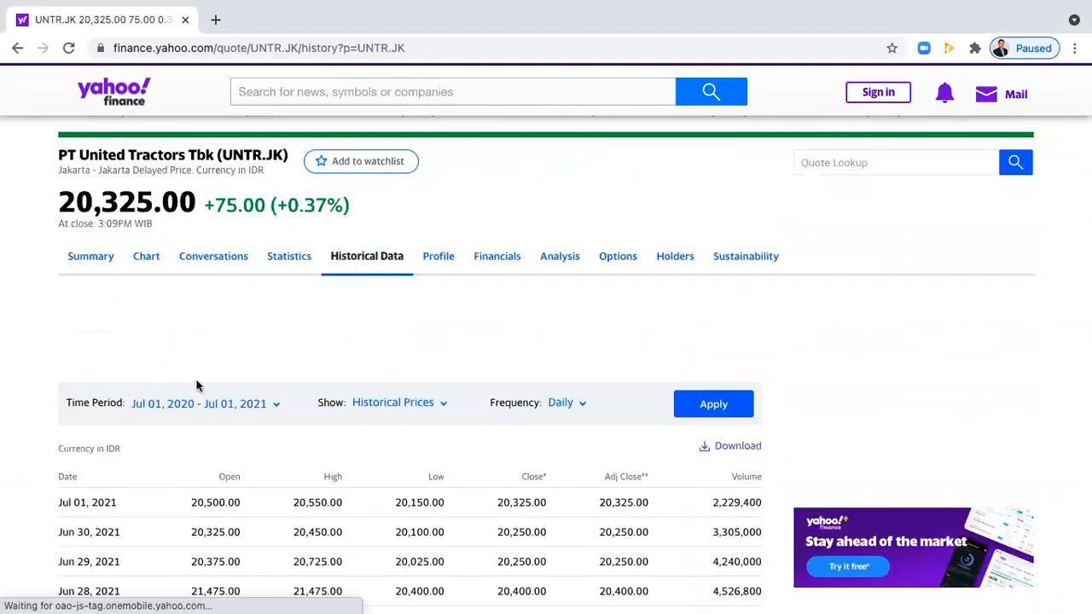
click(213, 336)
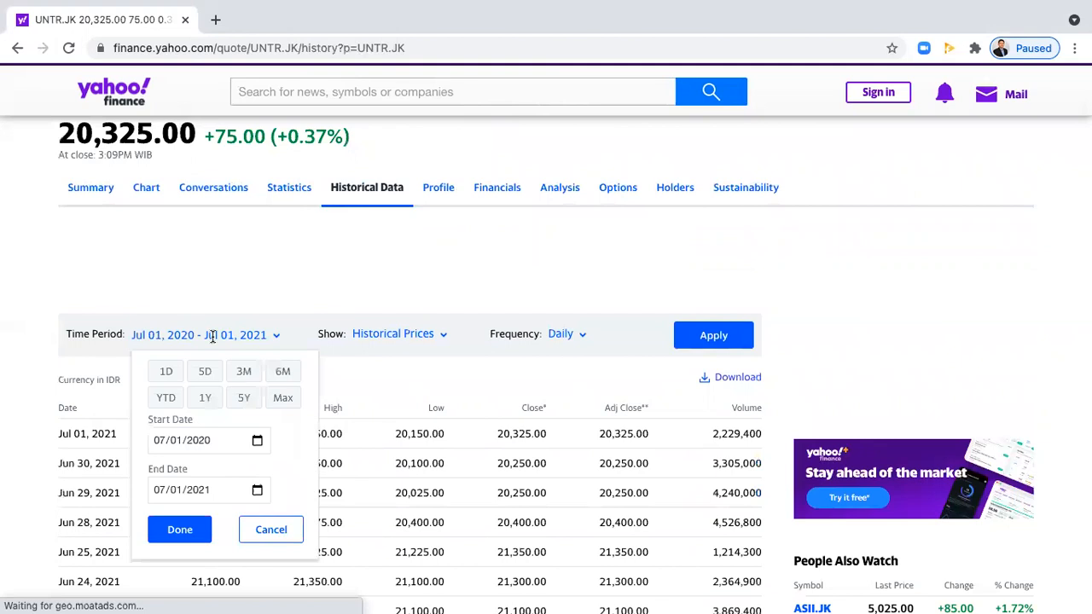
click(284, 400)
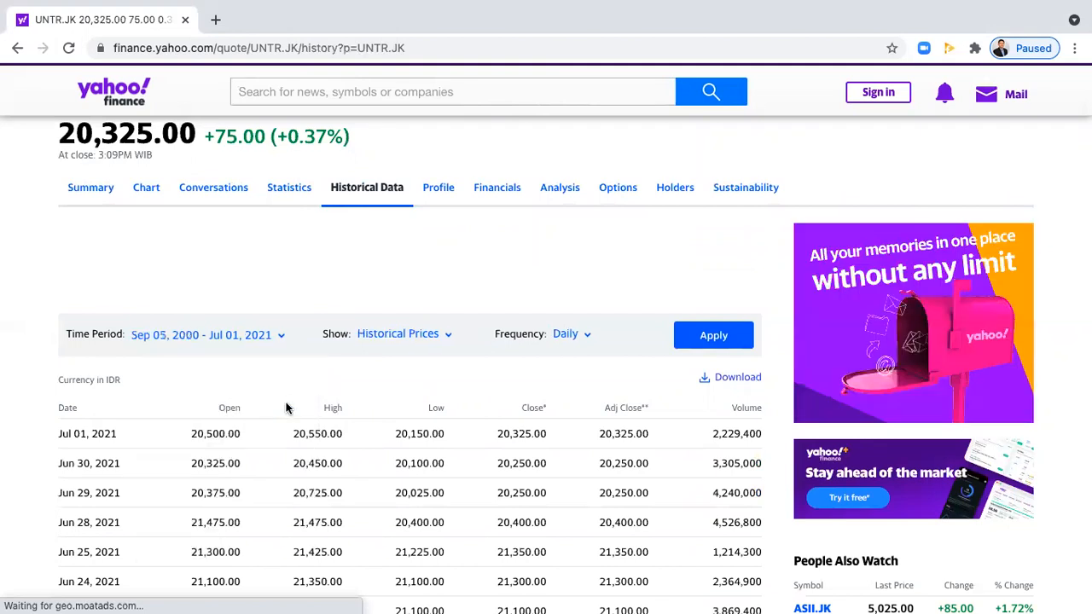